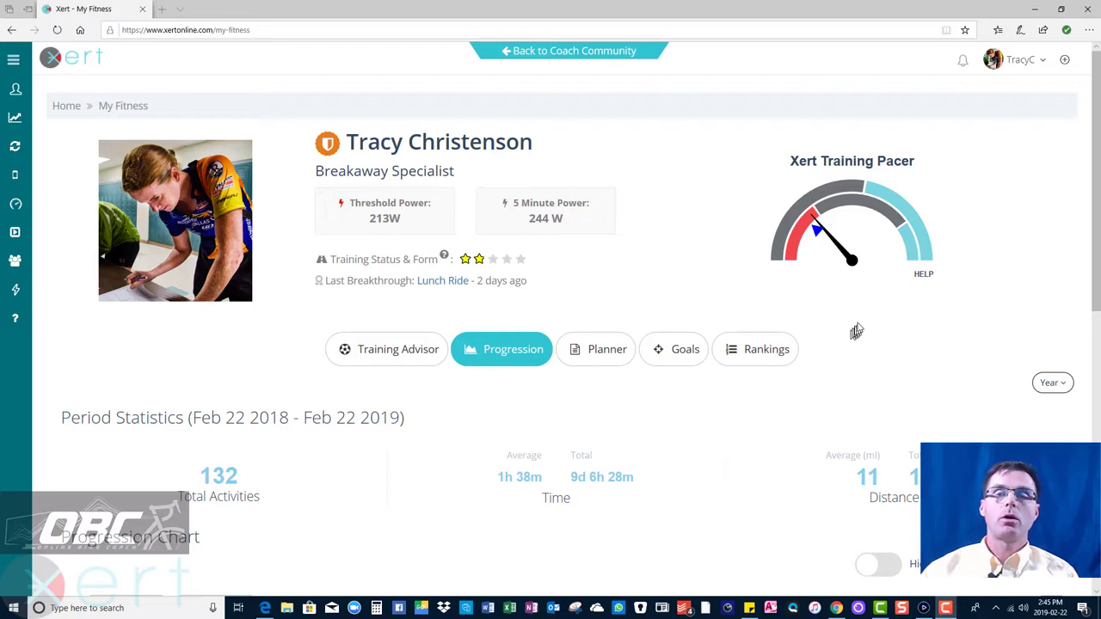
Open the athlete type options in the account settings and read the descriptions of several types along the power curve.
{"action": "left_click", "coordinate": [1024, 64]}
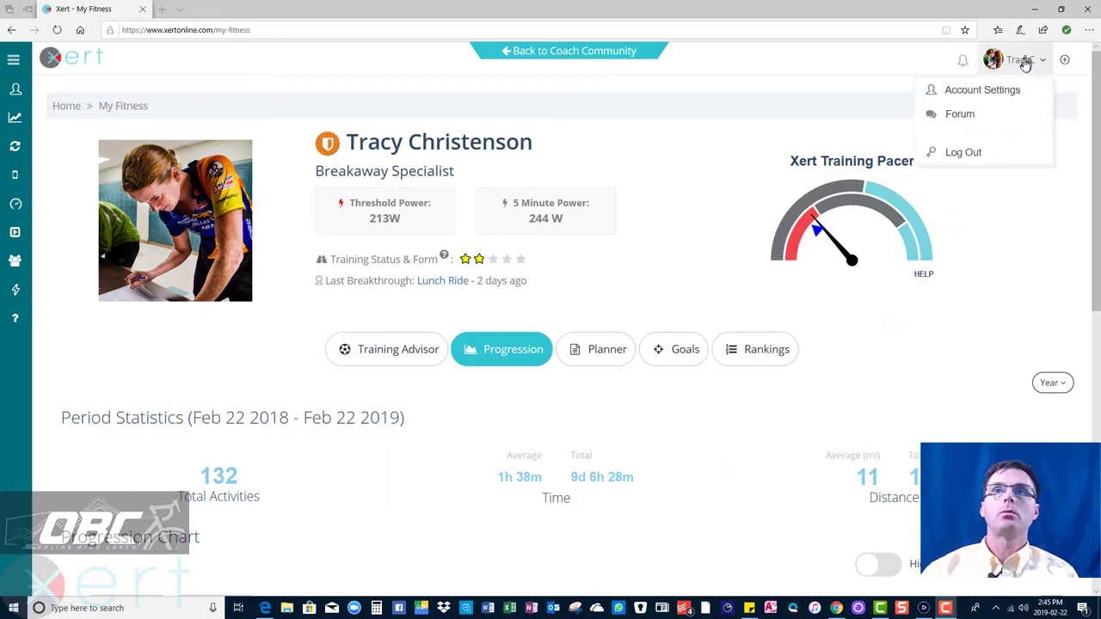
{"action": "left_click", "coordinate": [994, 91]}
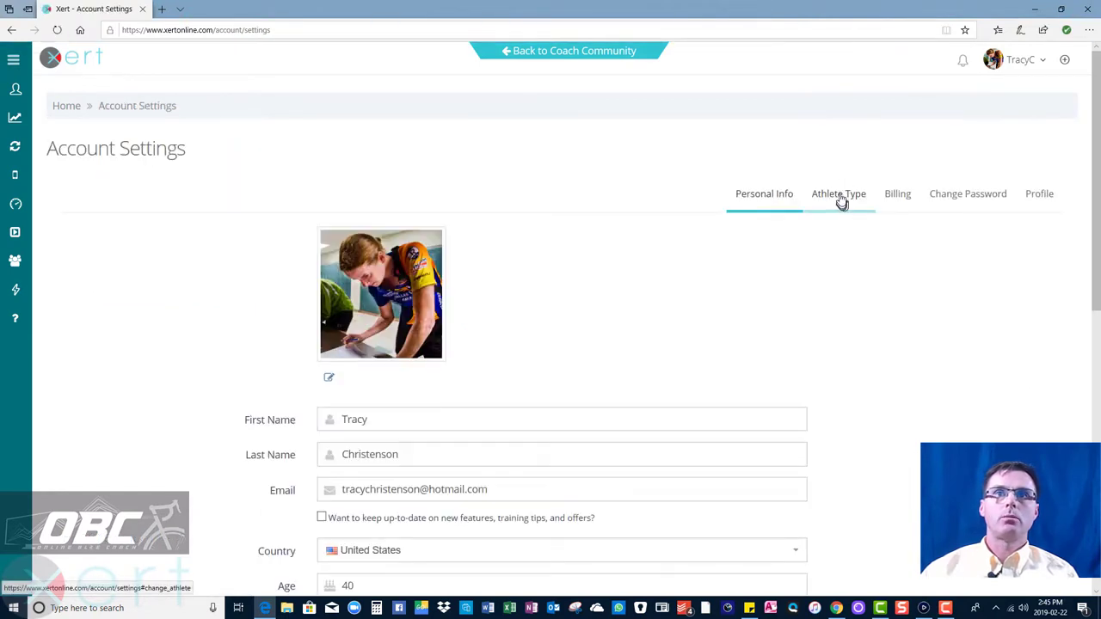
{"action": "left_click", "coordinate": [840, 198]}
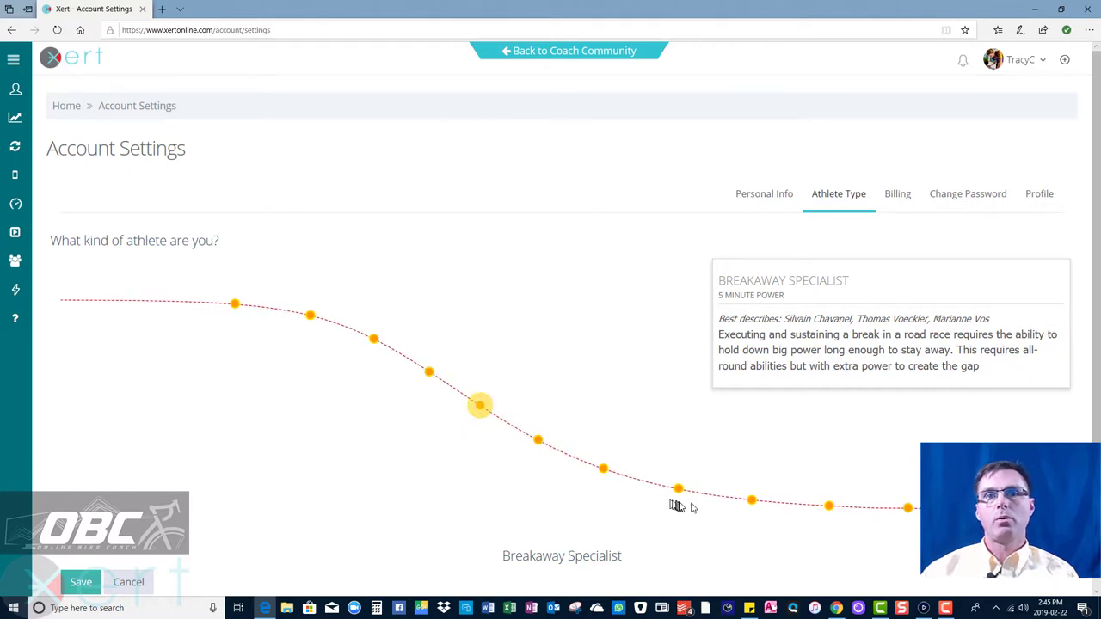
{"action": "mouse_move", "coordinate": [750, 503]}
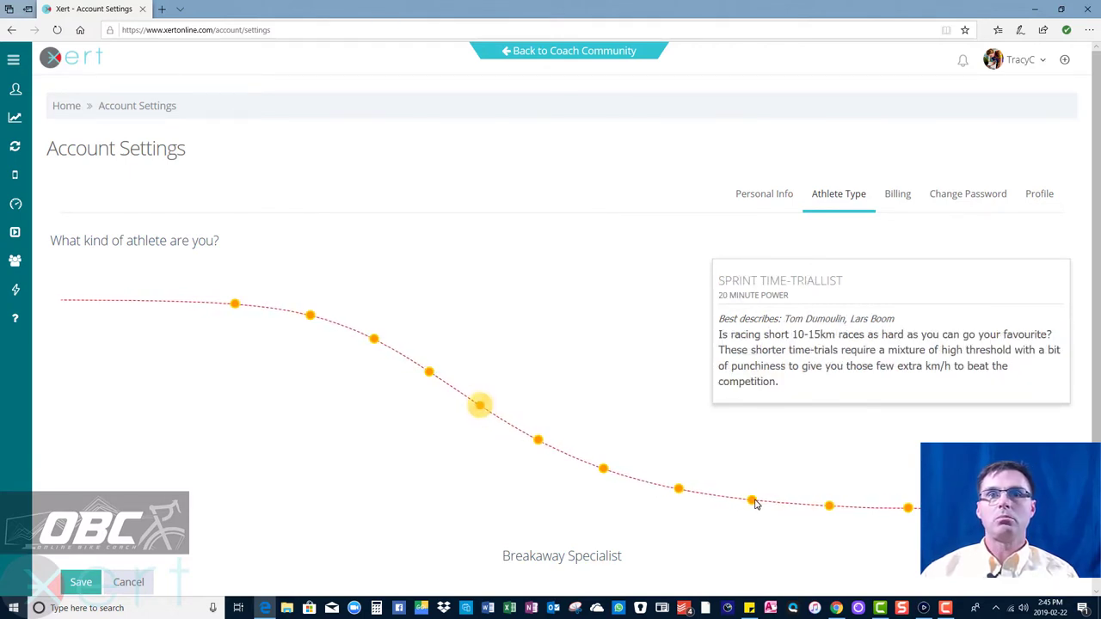
{"action": "mouse_move", "coordinate": [681, 491]}
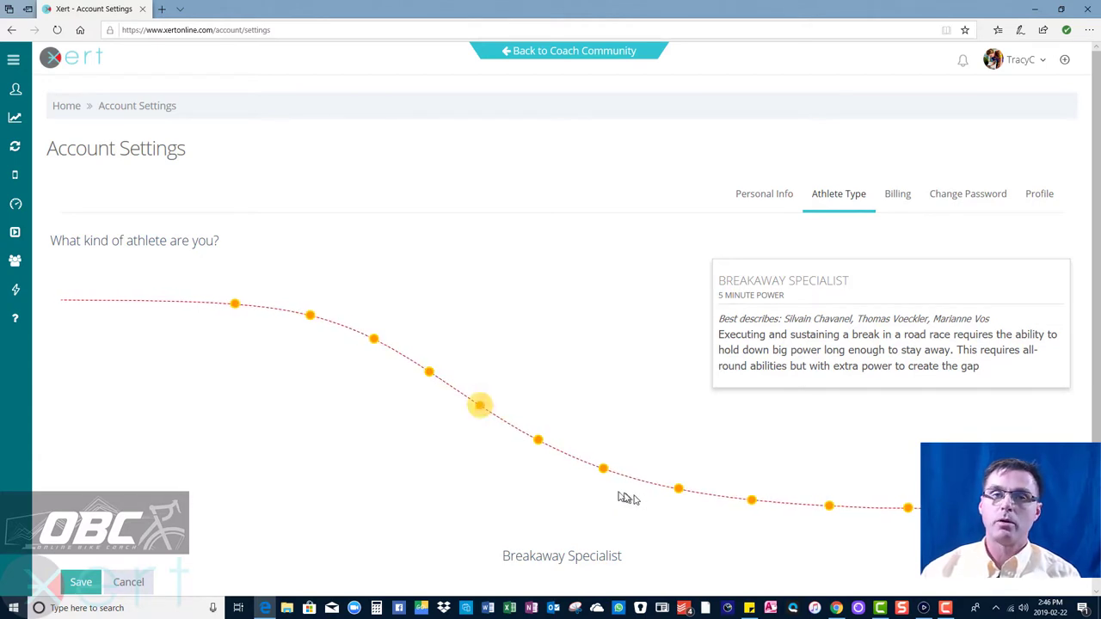
{"action": "mouse_move", "coordinate": [480, 405]}
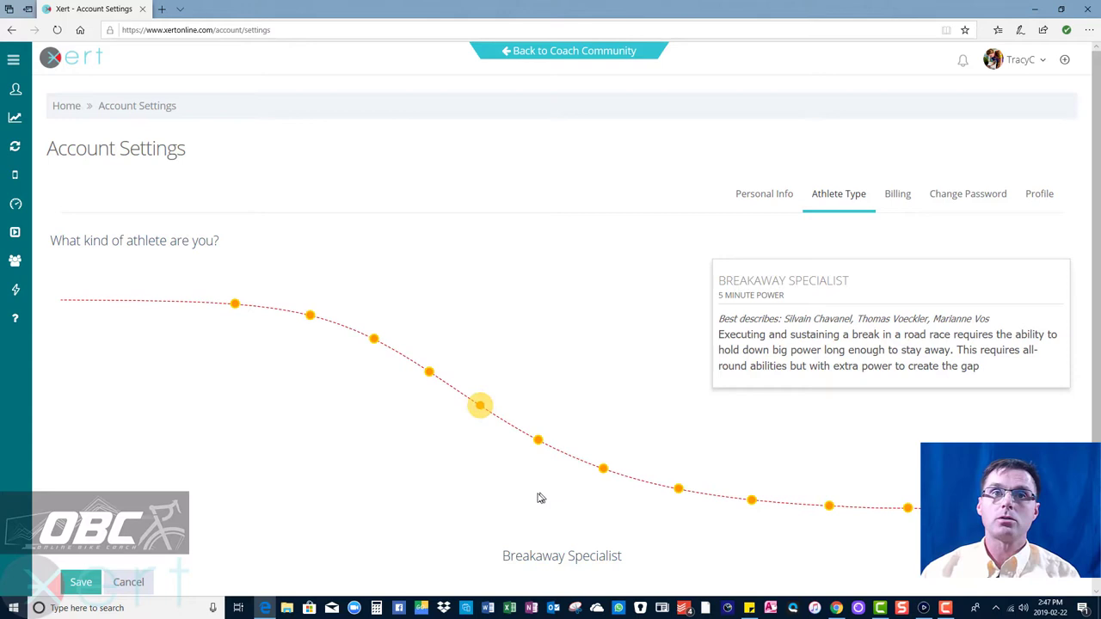
{"action": "mouse_move", "coordinate": [604, 471]}
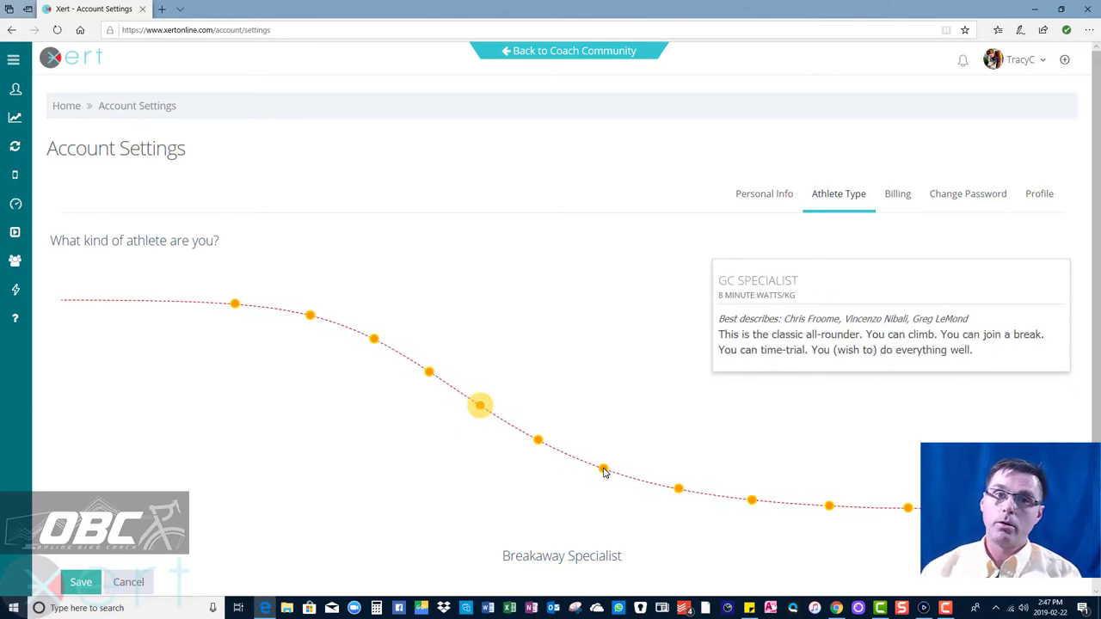
{"action": "mouse_move", "coordinate": [535, 446]}
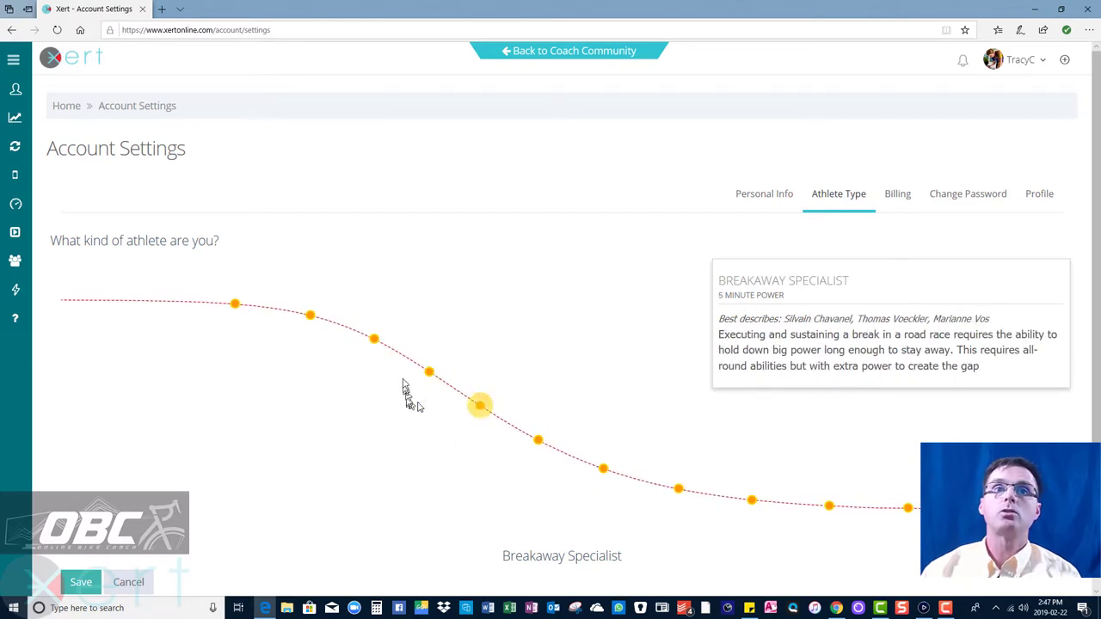
{"action": "mouse_move", "coordinate": [421, 376]}
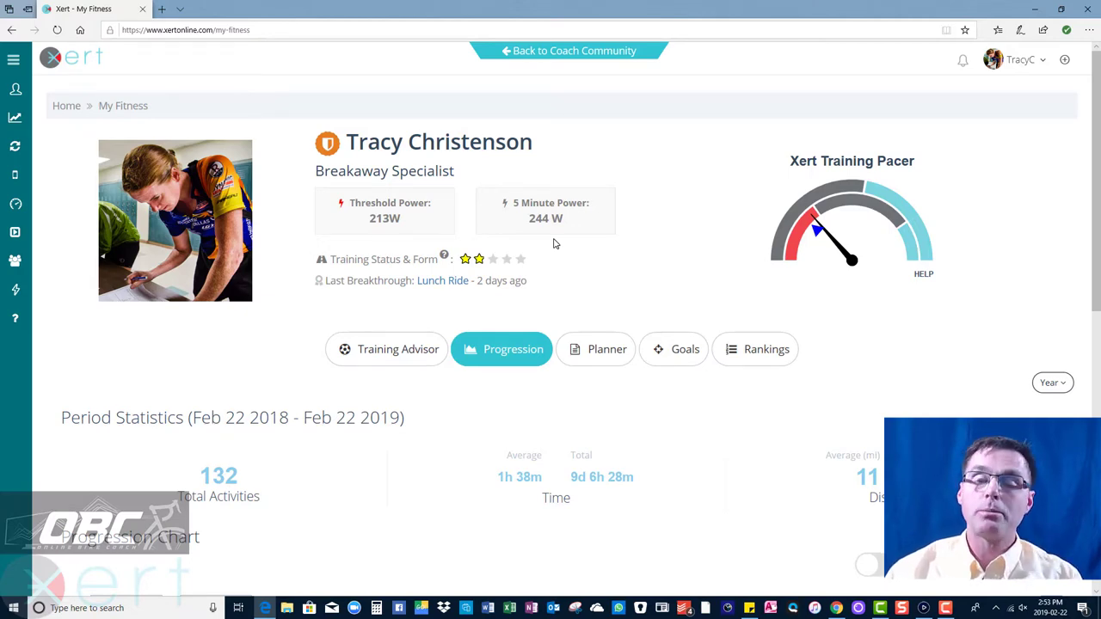
Switch the Progression Chart on the My Fitness page to the Strain view.
{"action": "scroll", "coordinate": [823, 417], "scroll_direction": "down", "scroll_amount": 1}
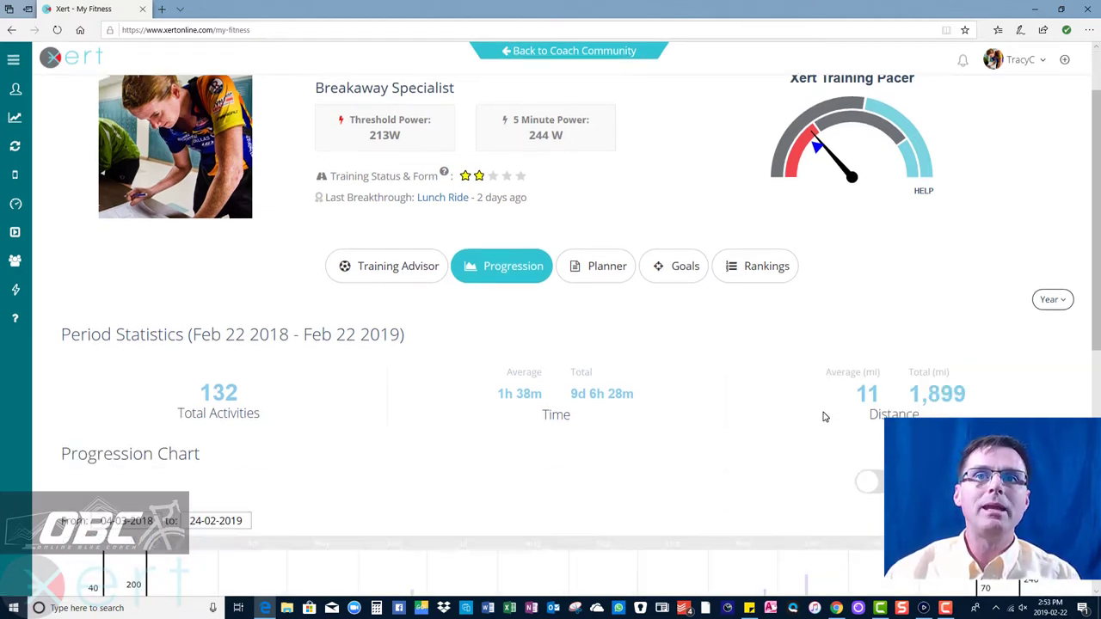
{"action": "scroll", "coordinate": [826, 415], "scroll_direction": "down", "scroll_amount": 4}
{"action": "scroll", "coordinate": [826, 415], "scroll_direction": "up", "scroll_amount": 2}
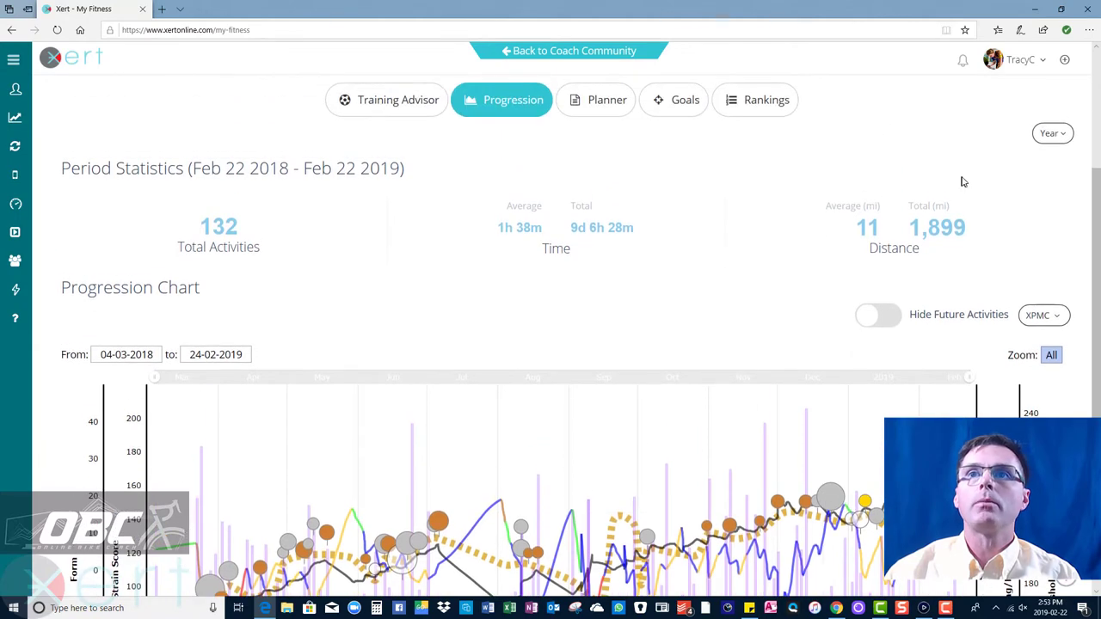
{"action": "scroll", "coordinate": [964, 182], "scroll_direction": "down", "scroll_amount": 1}
{"action": "left_click", "coordinate": [1041, 229]}
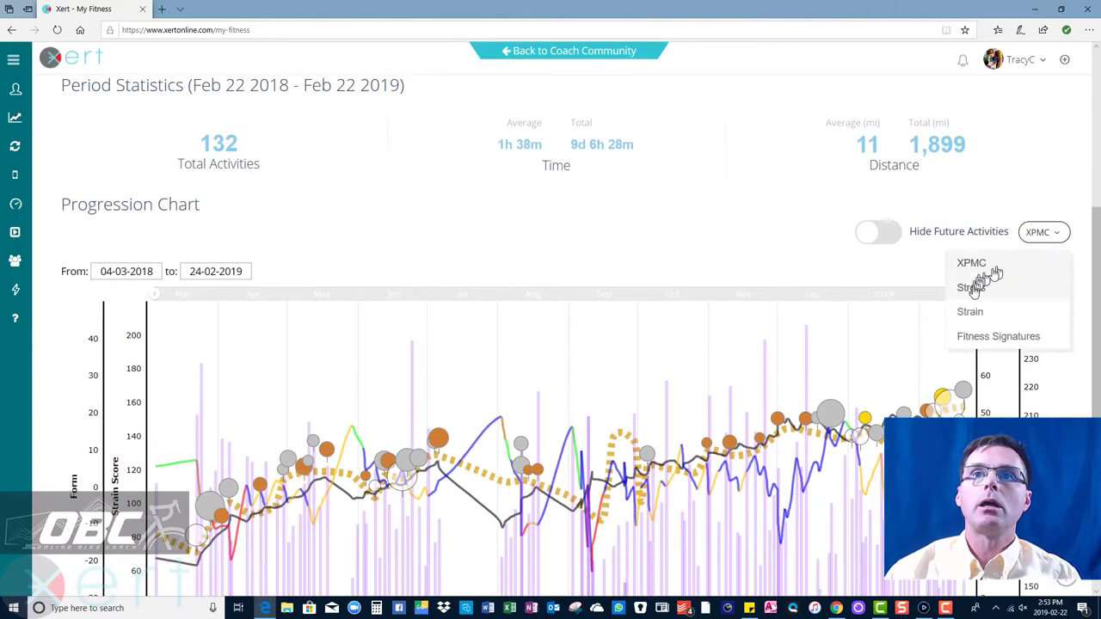
{"action": "left_click", "coordinate": [971, 312]}
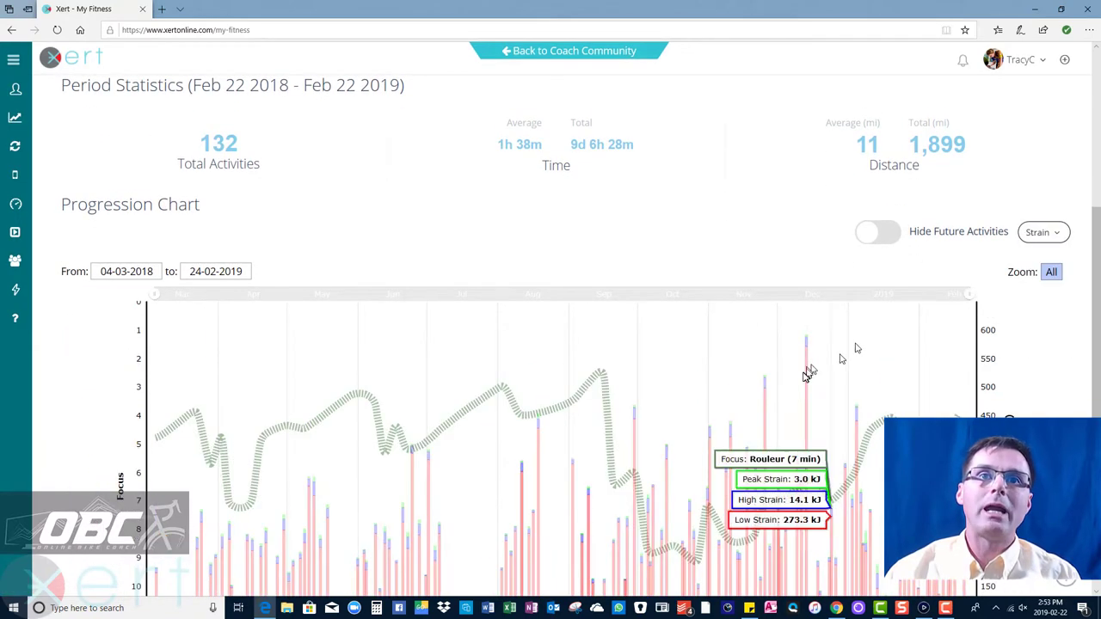
Hide the Low Strain, High Strain and Peak Strain series so only the Focus line is plotted.
{"action": "scroll", "coordinate": [808, 375], "scroll_direction": "down", "scroll_amount": 2}
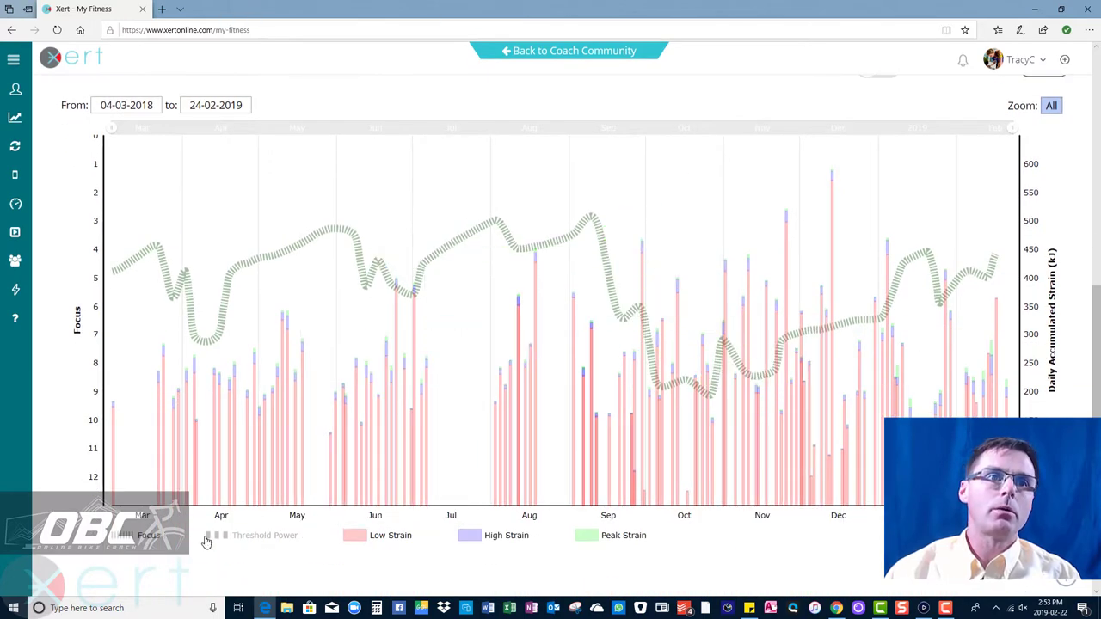
{"action": "left_click", "coordinate": [387, 542]}
{"action": "left_click", "coordinate": [503, 541]}
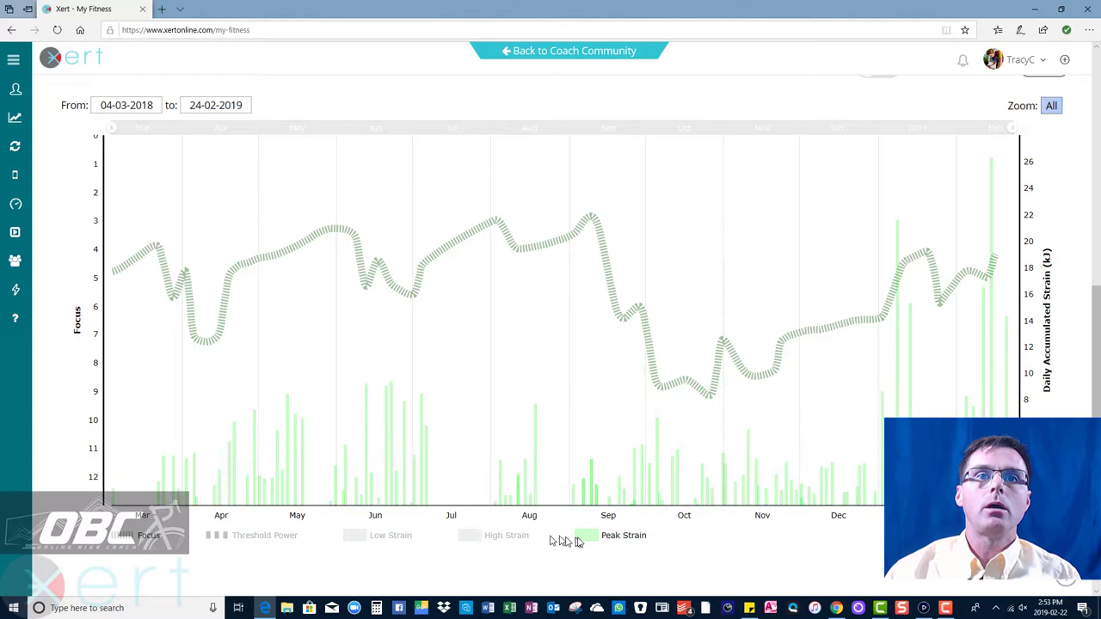
{"action": "left_click", "coordinate": [609, 537]}
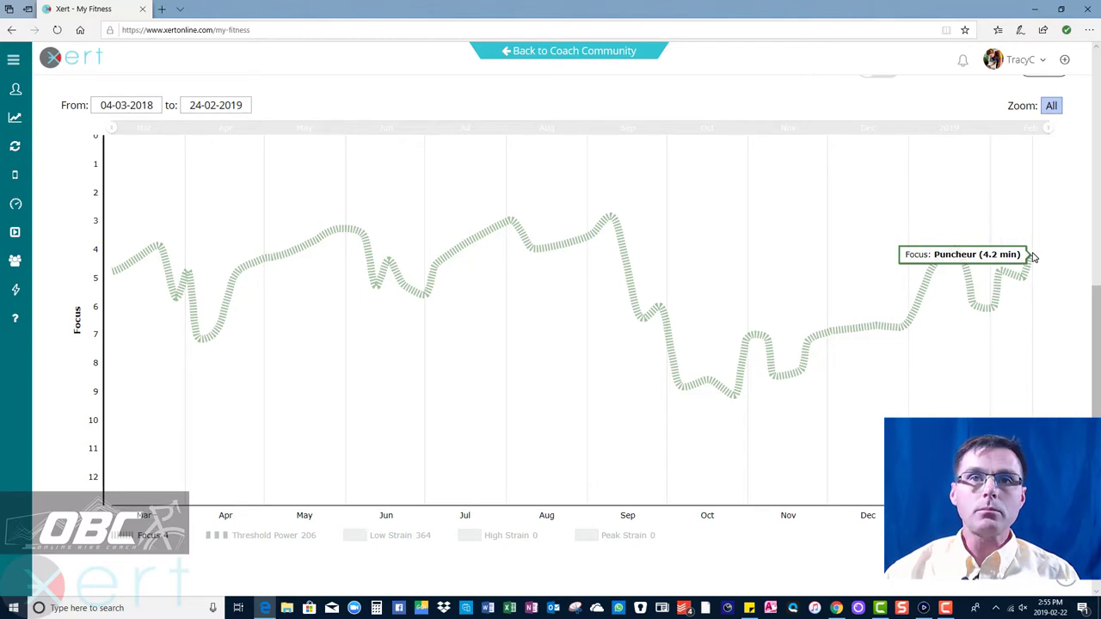
Show the Low, High and Peak Strain series again and examine the strain and focus values from August onward.
{"action": "left_click", "coordinate": [386, 535]}
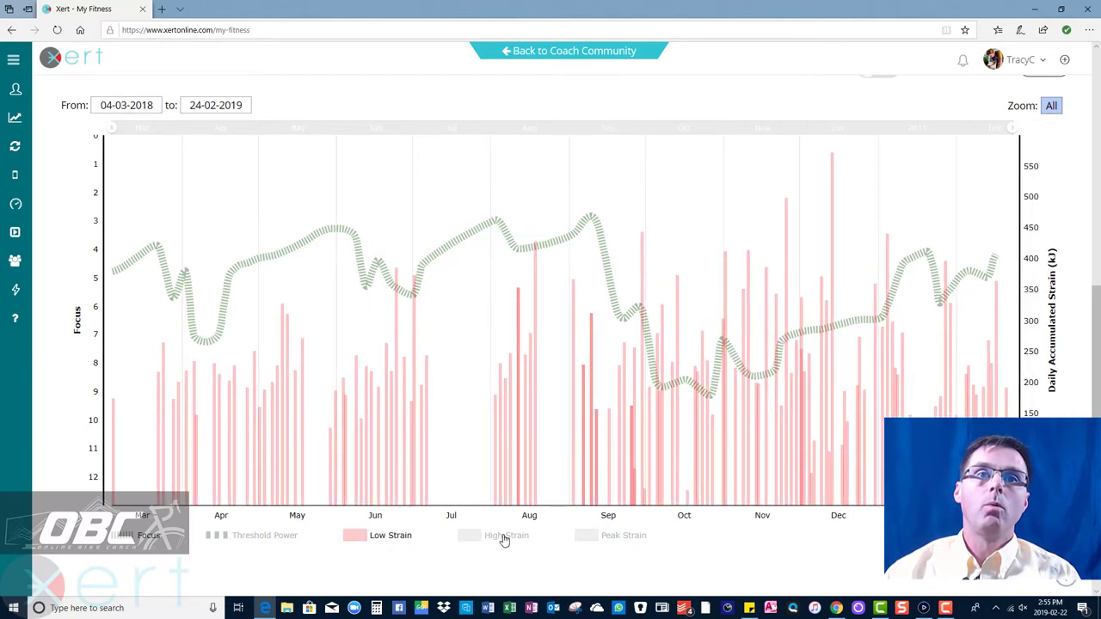
{"action": "left_click", "coordinate": [505, 536]}
{"action": "left_click", "coordinate": [619, 538]}
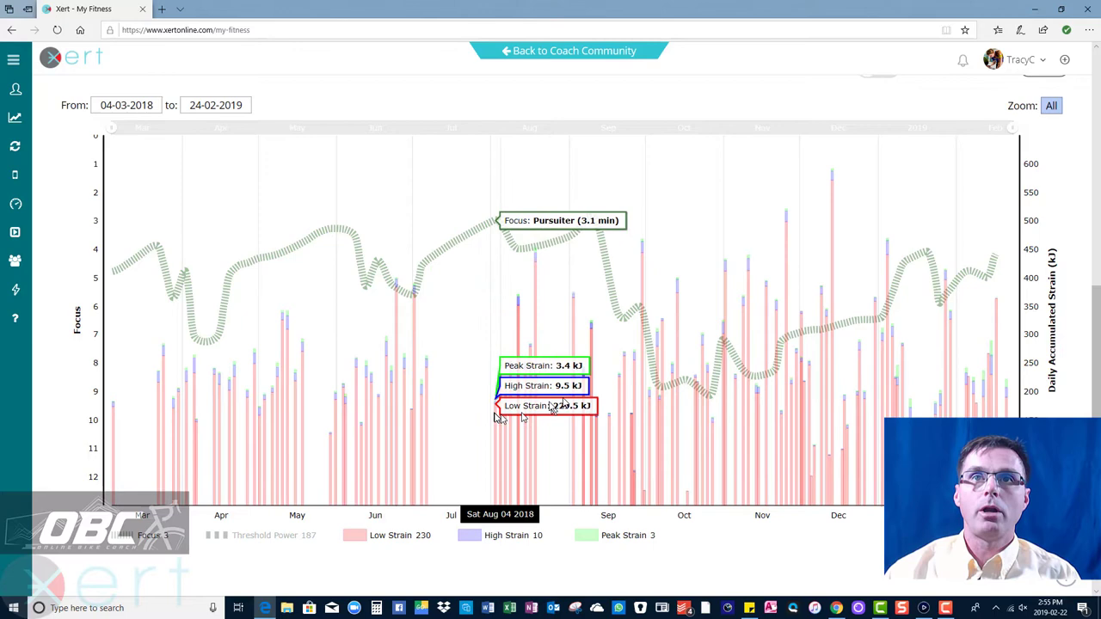
{"action": "left_click_drag", "start_coordinate": [568, 421], "coordinate": [1051, 410]}
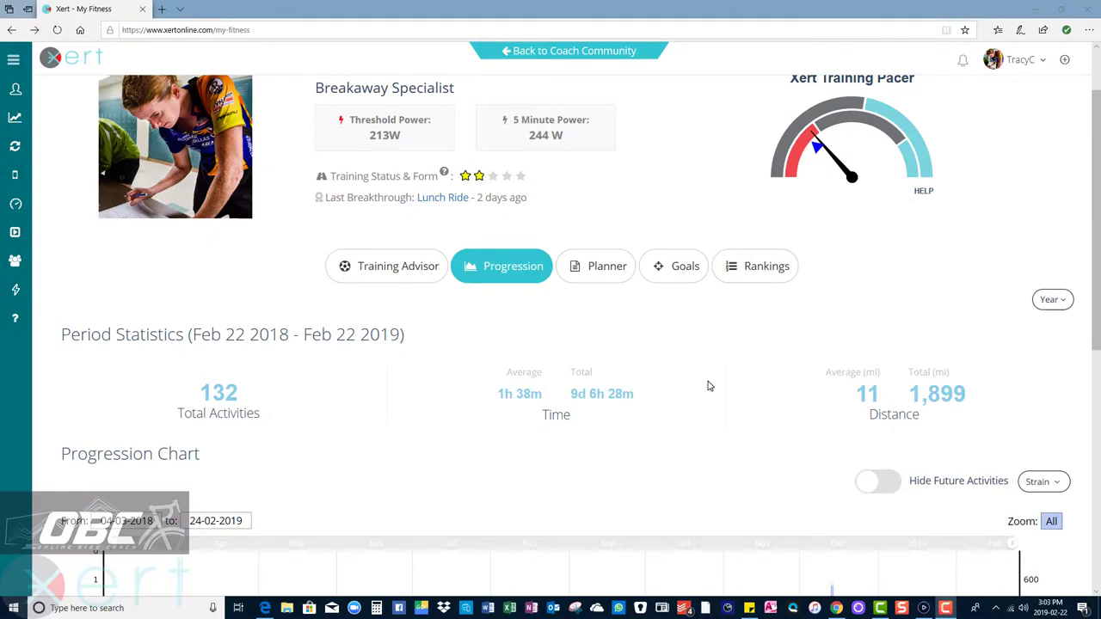
Open the Weekly Stats of the Fitness Planner and add the Suggested Focus column to the table.
{"action": "left_click", "coordinate": [594, 275]}
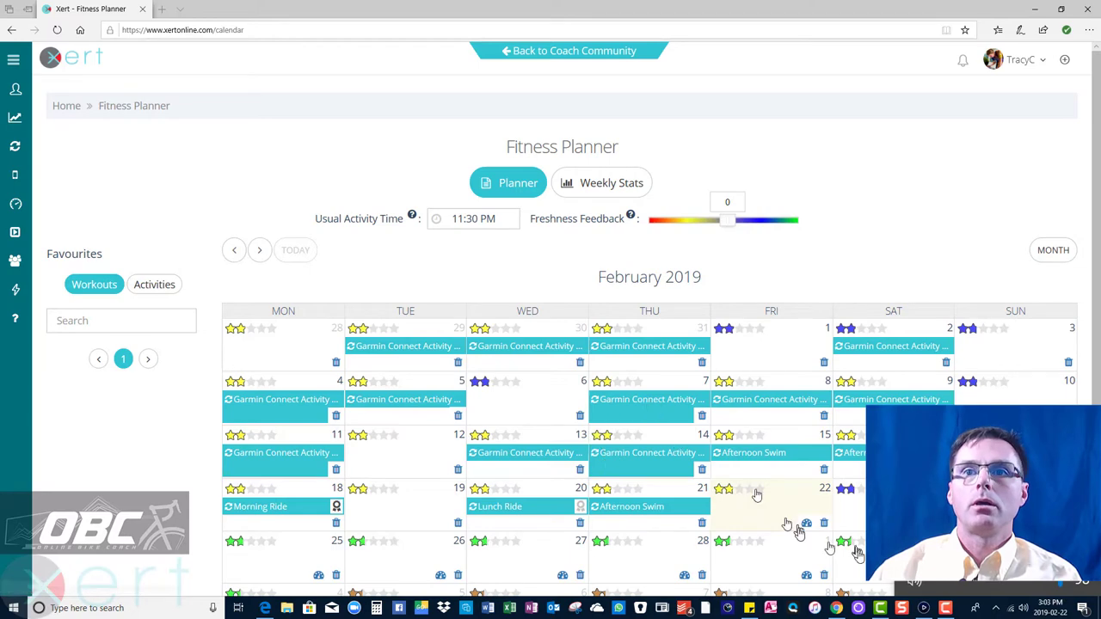
{"action": "left_click", "coordinate": [593, 186]}
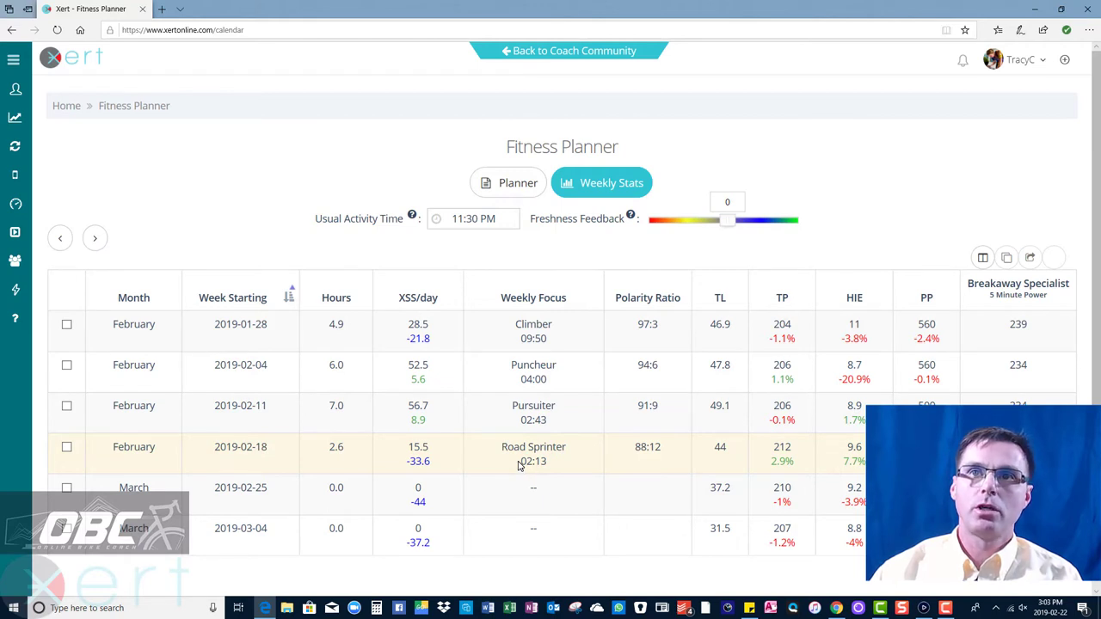
{"action": "left_click", "coordinate": [983, 259]}
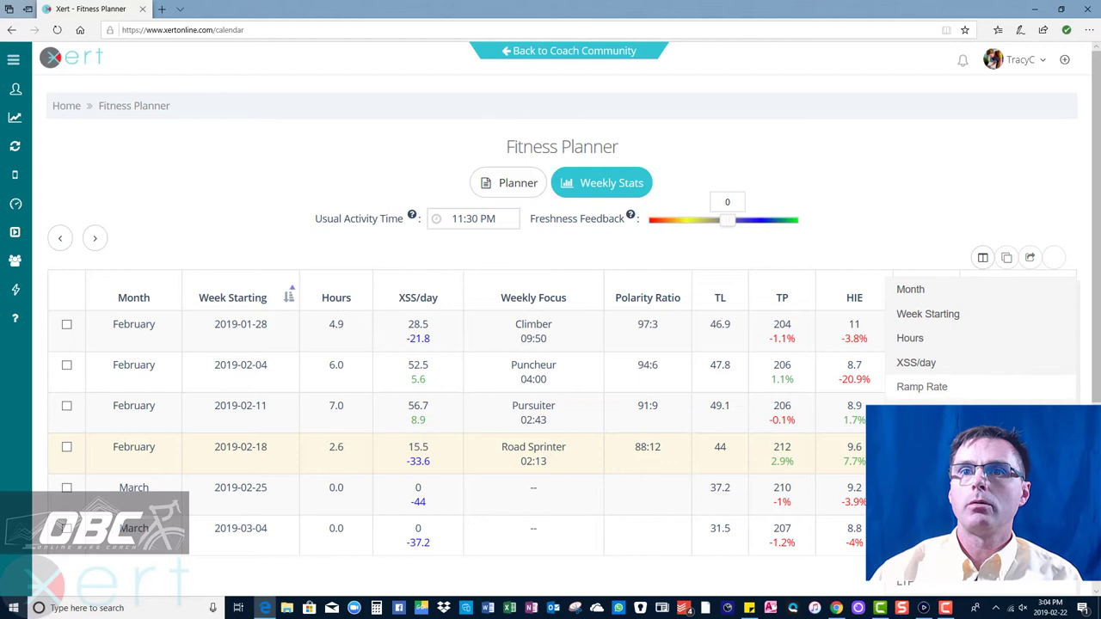
{"action": "left_click", "coordinate": [921, 435]}
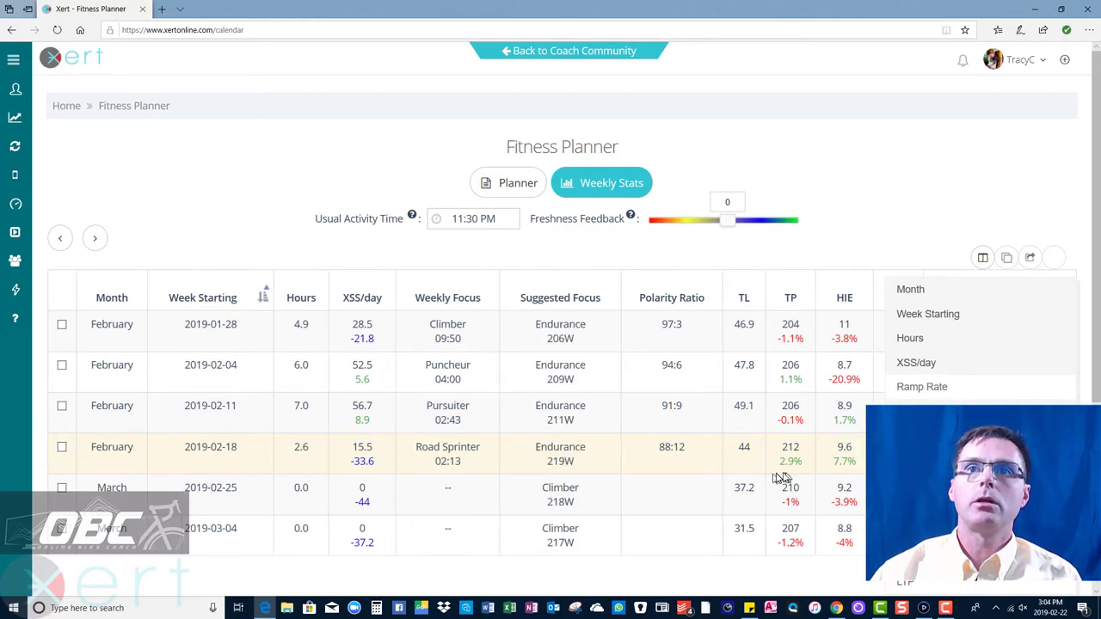
{"action": "left_click", "coordinate": [873, 204]}
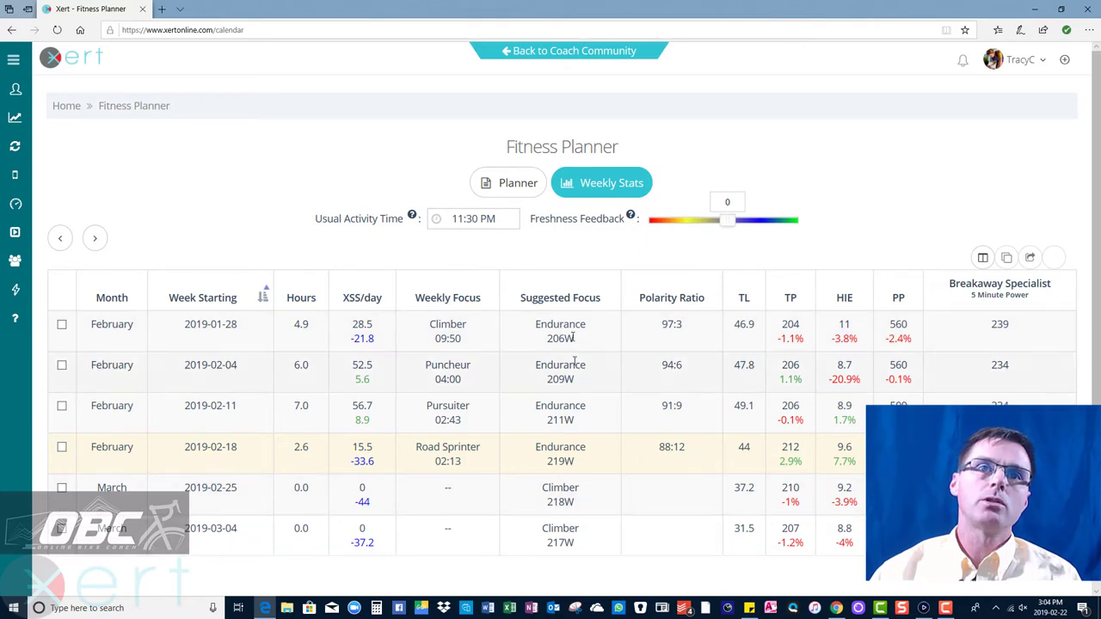
Look up the Target Event Date in the personal info of the account settings.
{"action": "left_click", "coordinate": [1022, 60]}
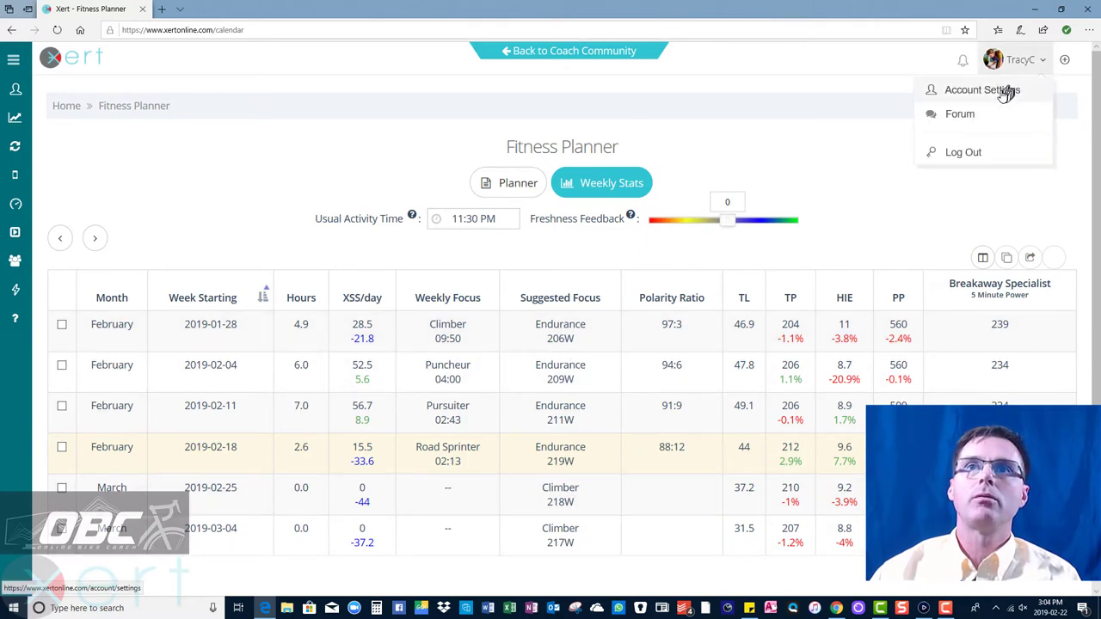
{"action": "left_click", "coordinate": [1003, 97]}
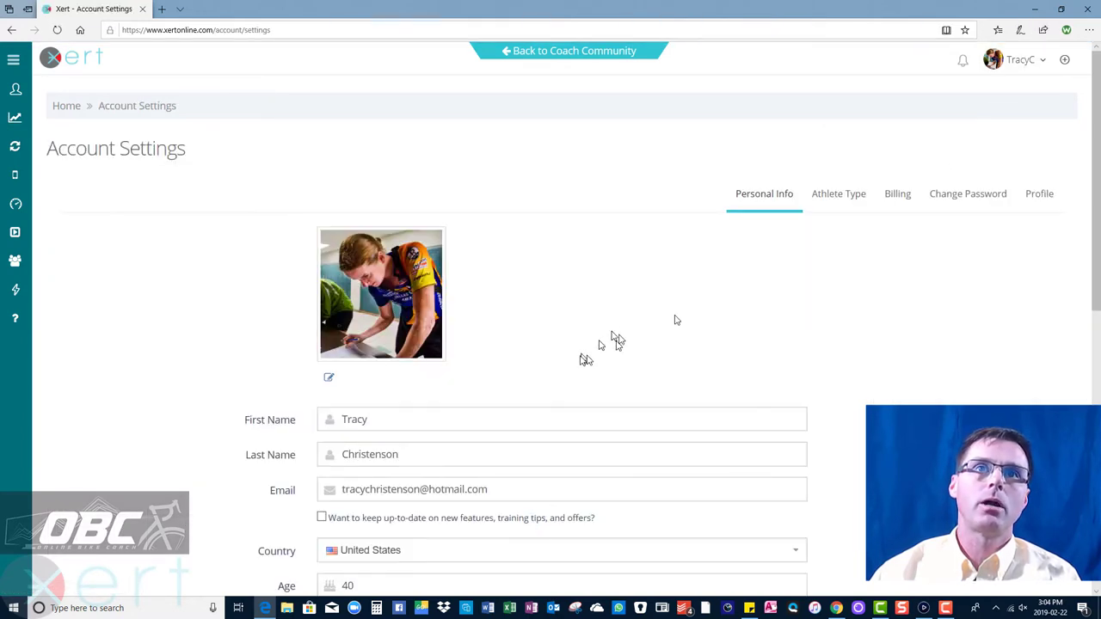
{"action": "scroll", "coordinate": [814, 280], "scroll_direction": "down", "scroll_amount": 4}
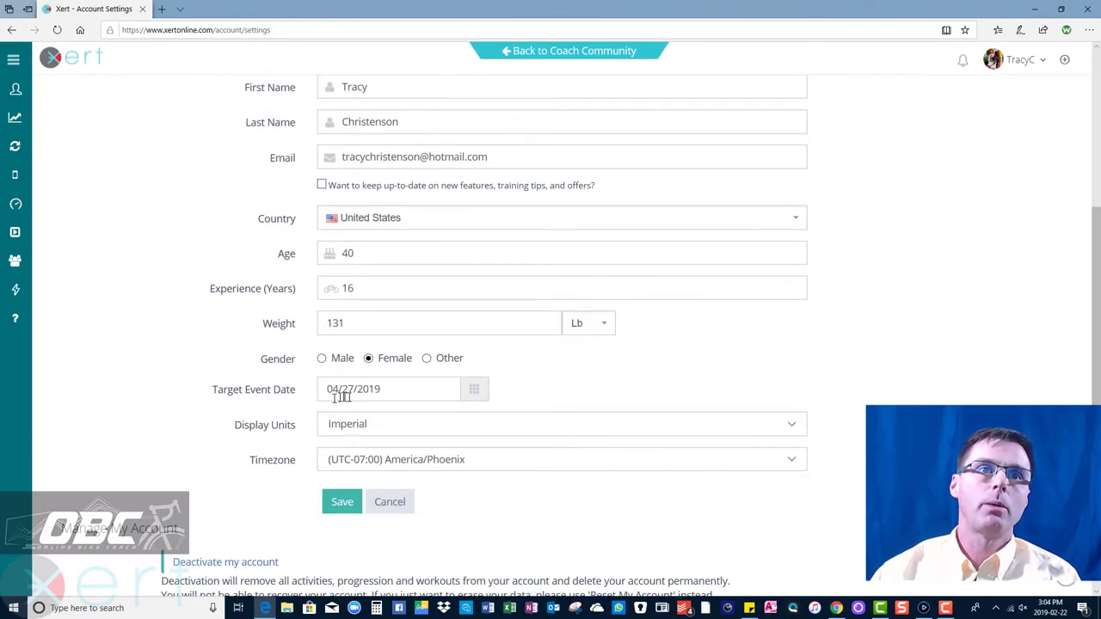
{"action": "scroll", "coordinate": [783, 357], "scroll_direction": "up", "scroll_amount": 4}
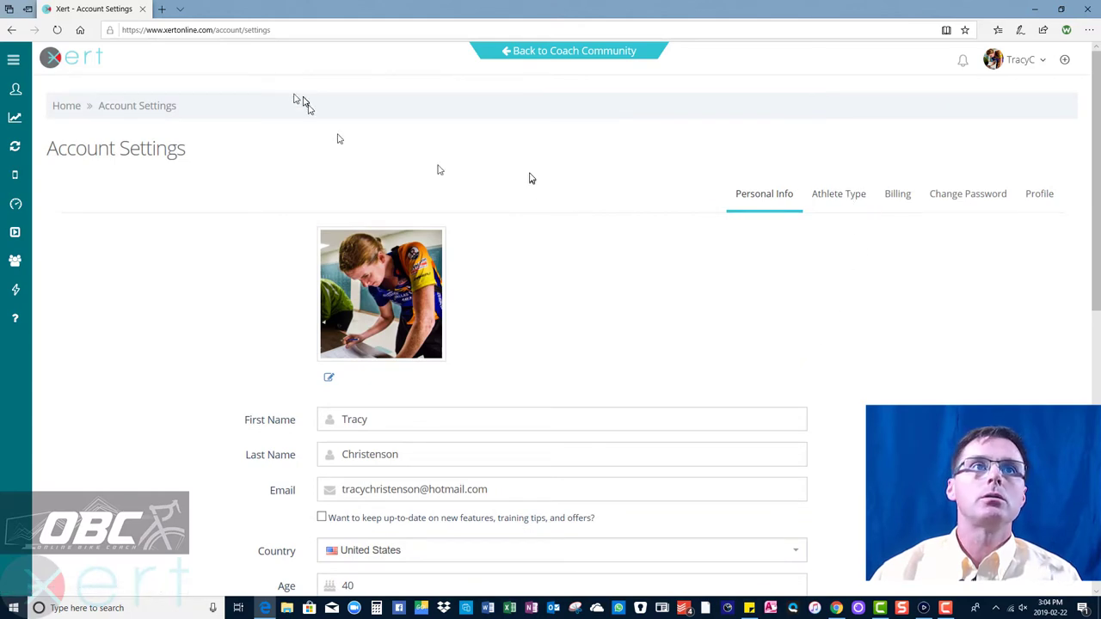
Go back to the planner's Weekly Stats and review the Suggested Focus for each week.
{"action": "left_click", "coordinate": [12, 30]}
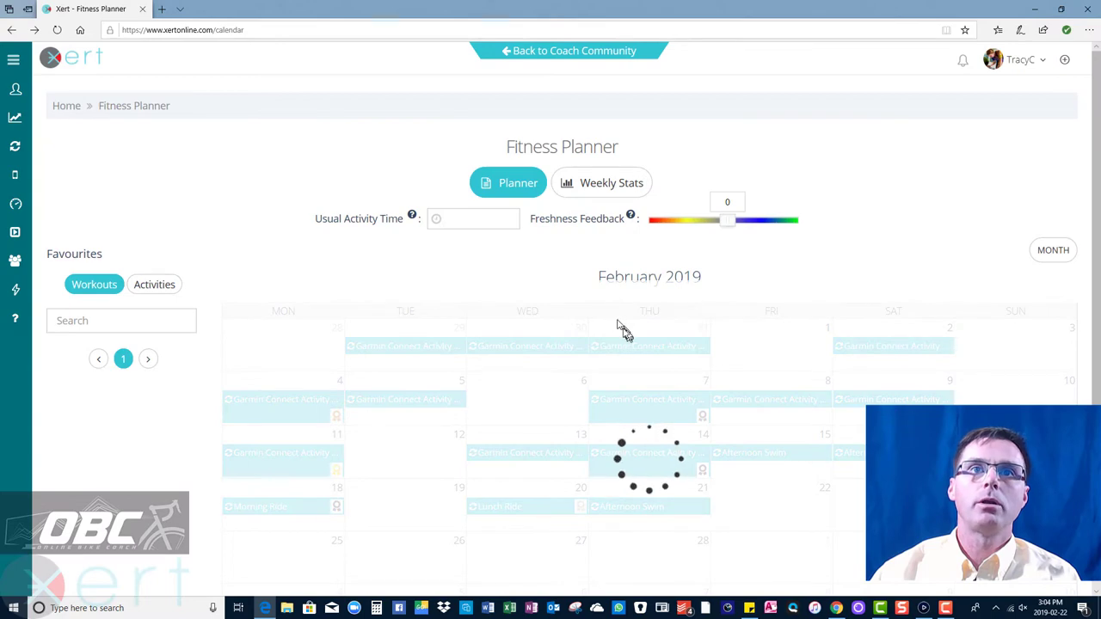
{"action": "left_click", "coordinate": [601, 185]}
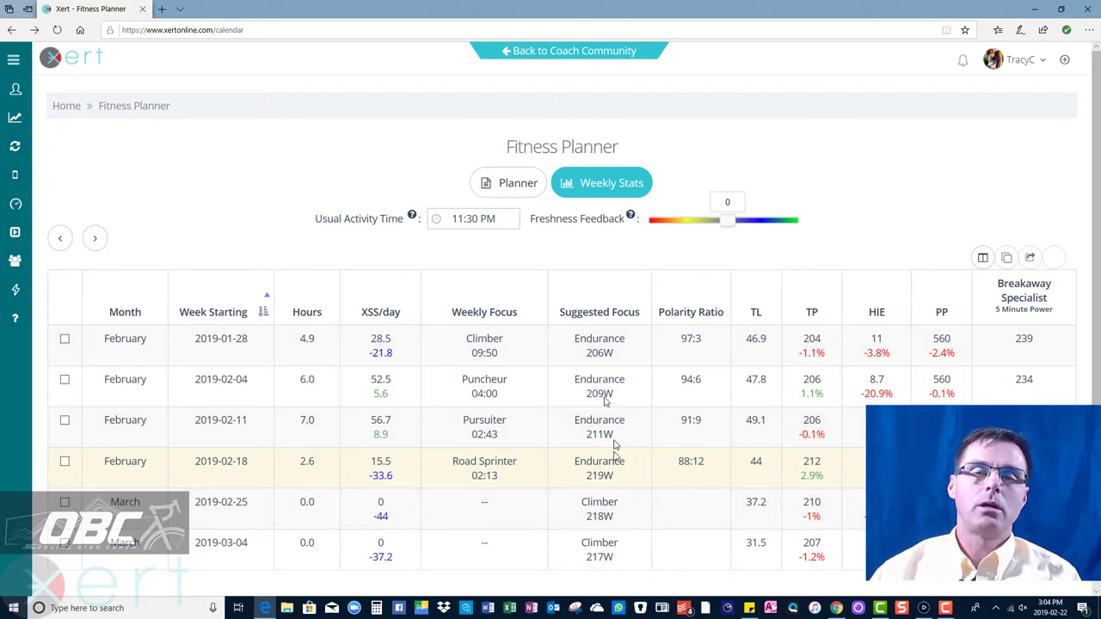
{"action": "scroll", "coordinate": [610, 421], "scroll_direction": "down", "scroll_amount": 1}
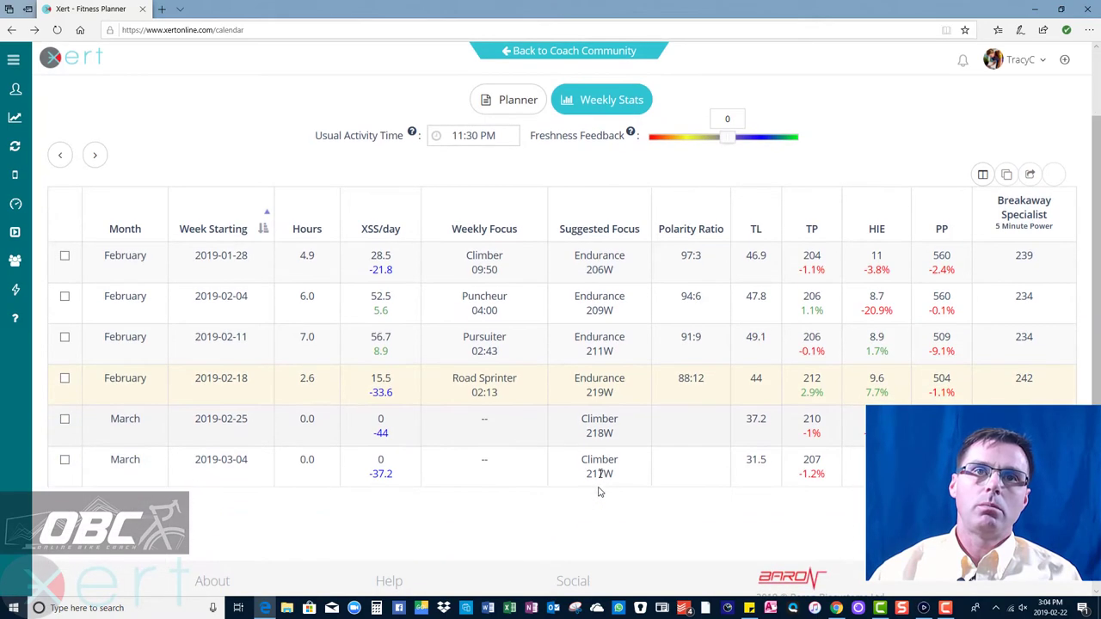
{"action": "scroll", "coordinate": [610, 435], "scroll_direction": "up", "scroll_amount": 1}
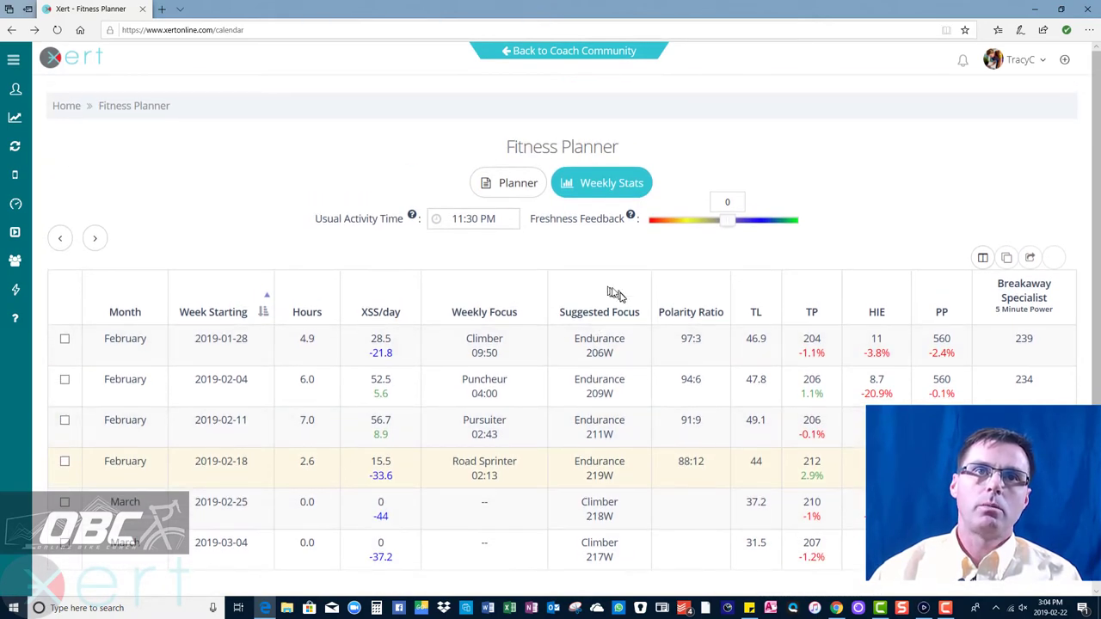
Remove the Suggested Focus column from the Weekly Stats table.
{"action": "left_click", "coordinate": [981, 258]}
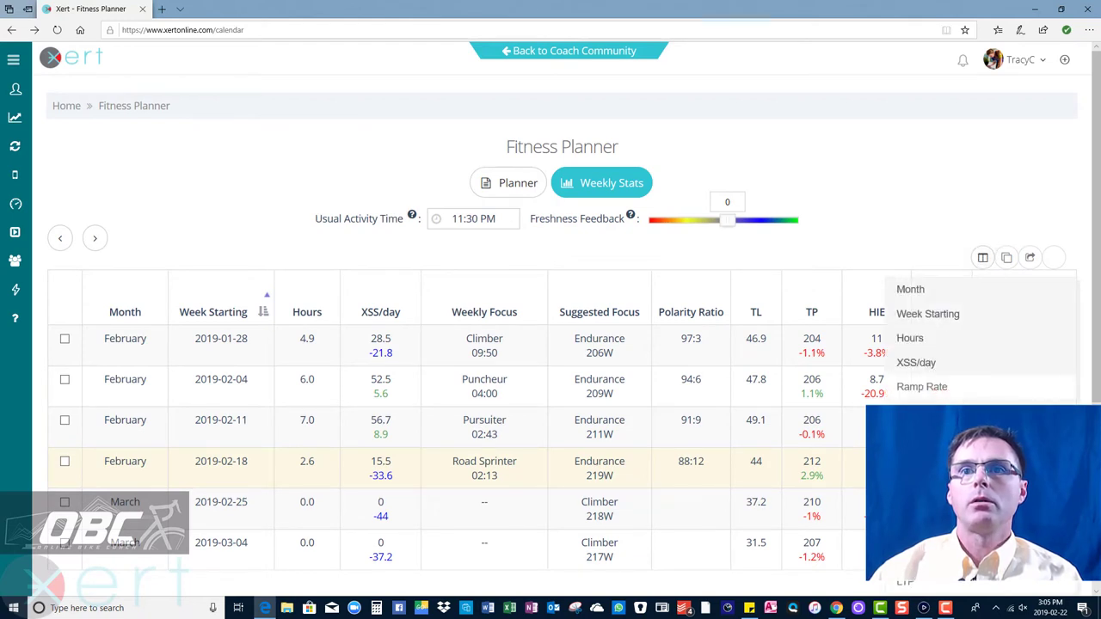
{"action": "left_click", "coordinate": [921, 434]}
{"action": "left_click", "coordinate": [895, 210]}
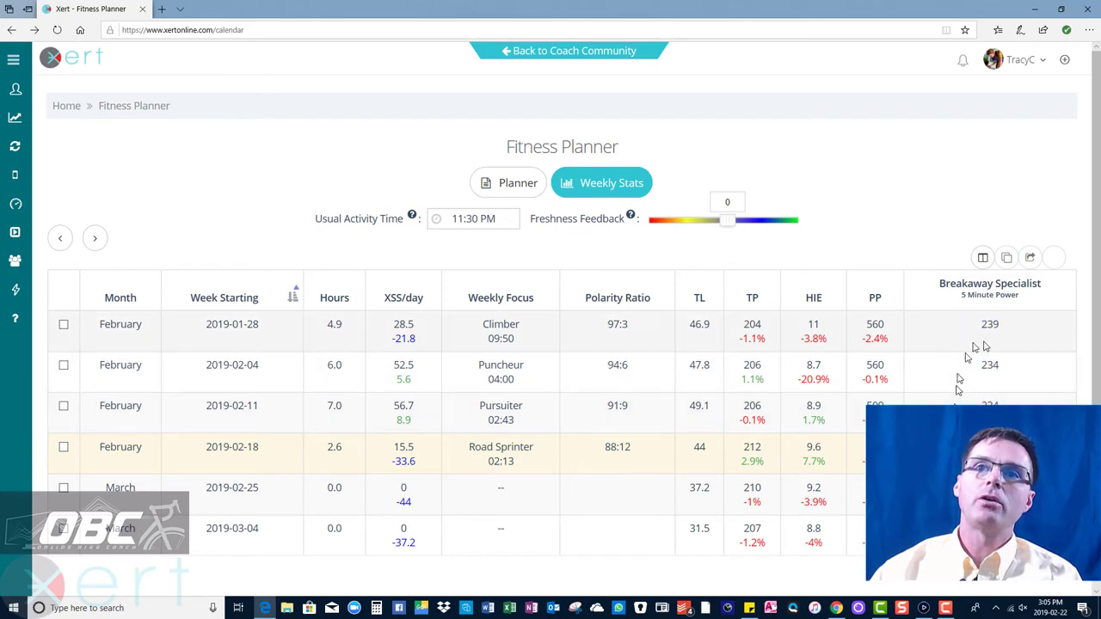
Compare the weekly focus and polarity ratios of the January and February weeks, and return to the My Fitness page.
{"action": "left_click", "coordinate": [60, 240]}
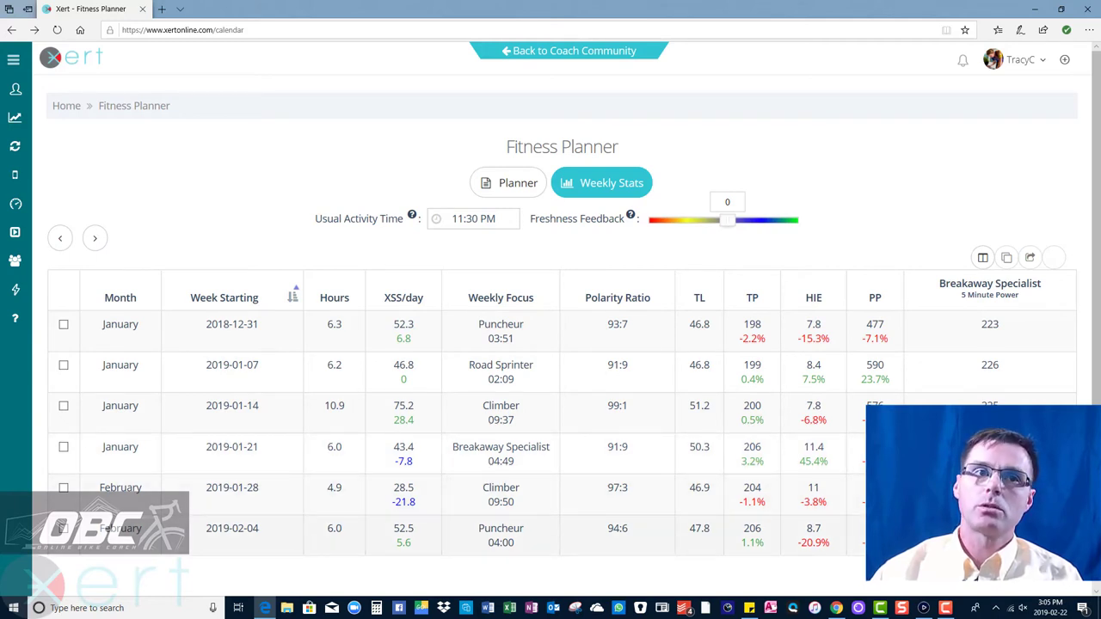
{"action": "left_click", "coordinate": [97, 241]}
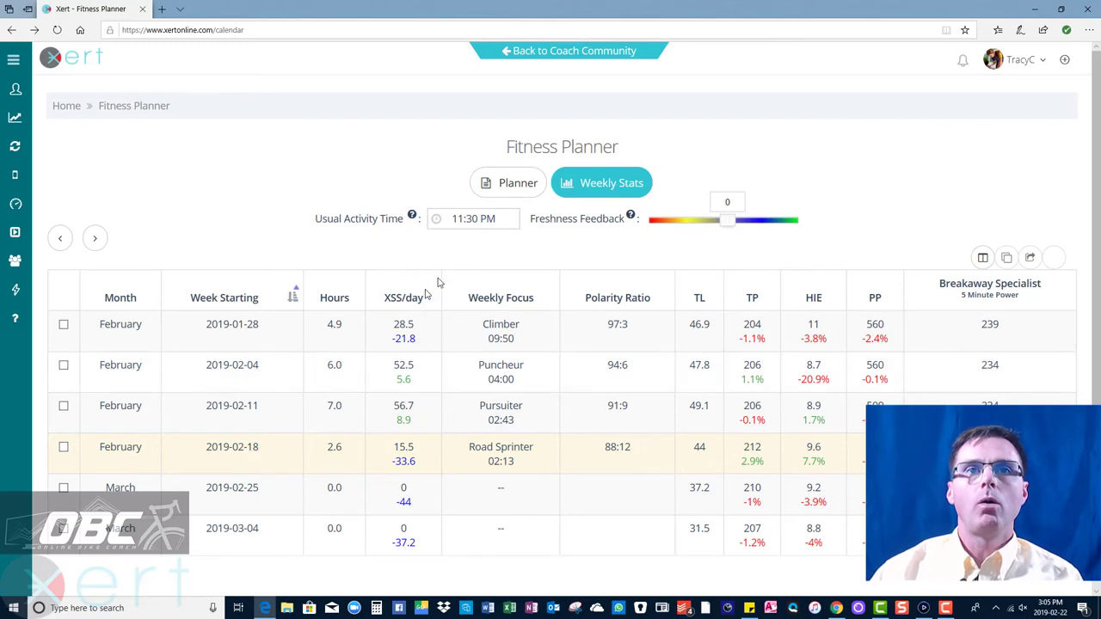
{"action": "mouse_move", "coordinate": [642, 301]}
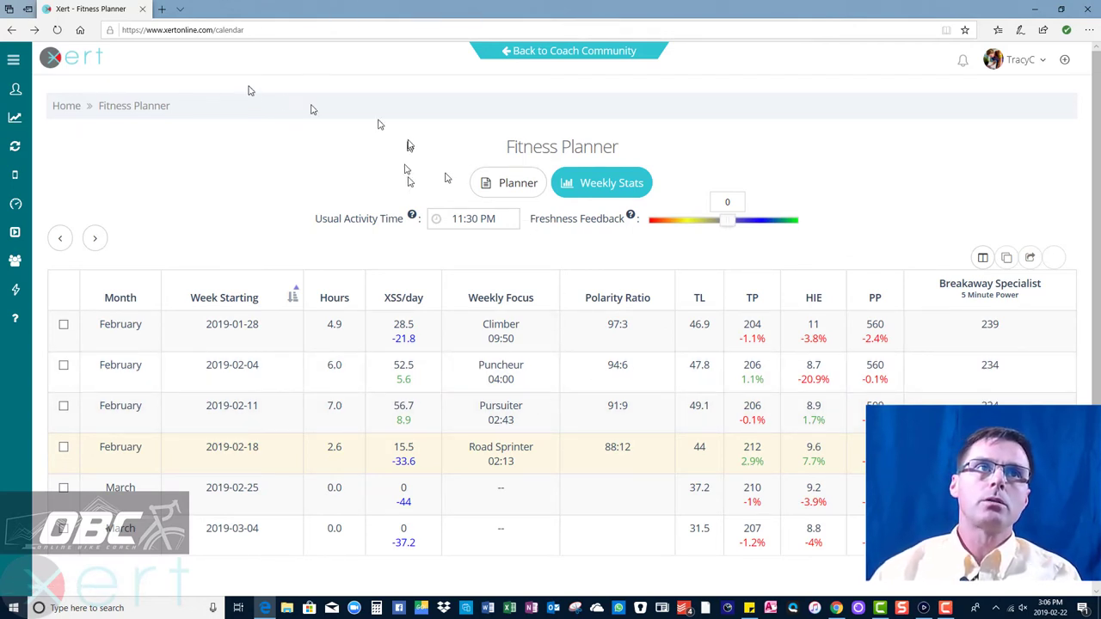
{"action": "left_click", "coordinate": [73, 63]}
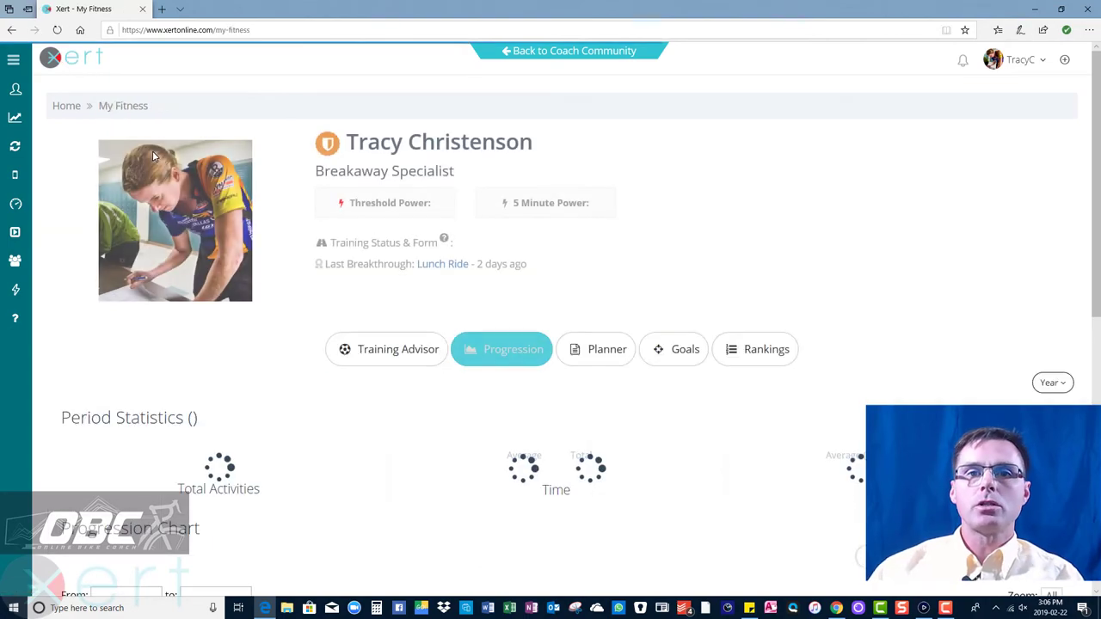